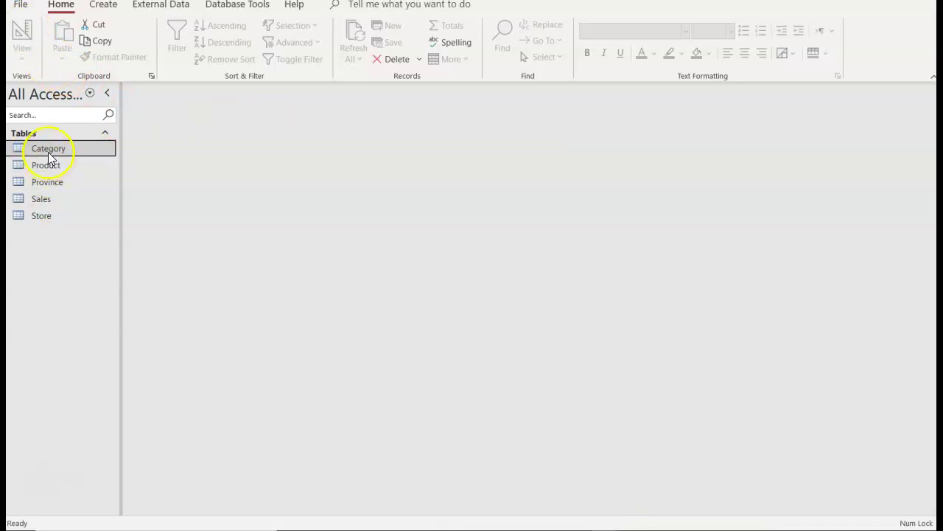
# Review the contents of the Category, Product, Province, Sales and Store tables, closing them all when finished.
pyautogui.doubleClick(49, 150)
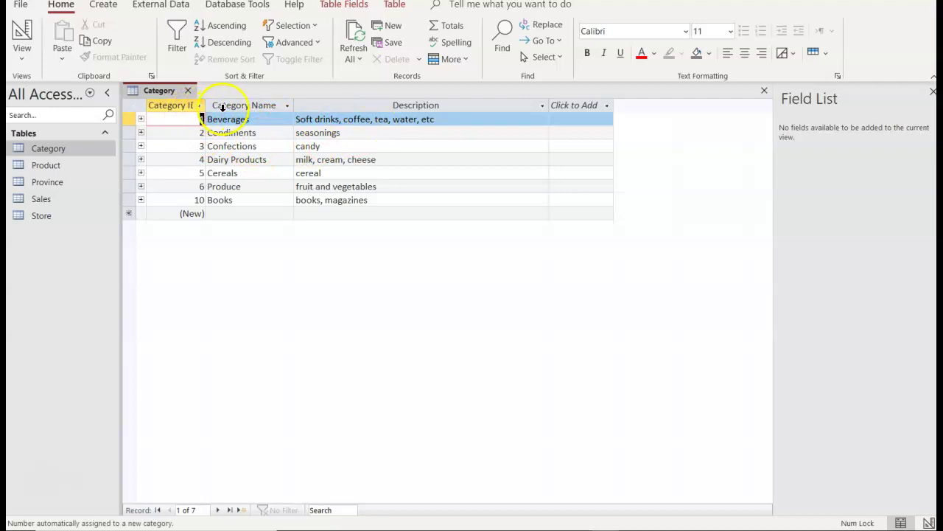
pyautogui.click(66, 164)
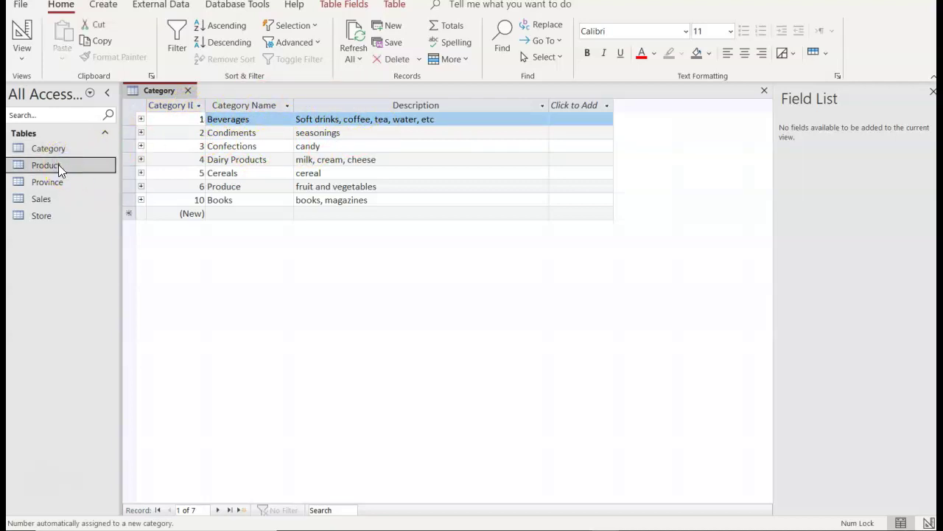
pyautogui.doubleClick(59, 165)
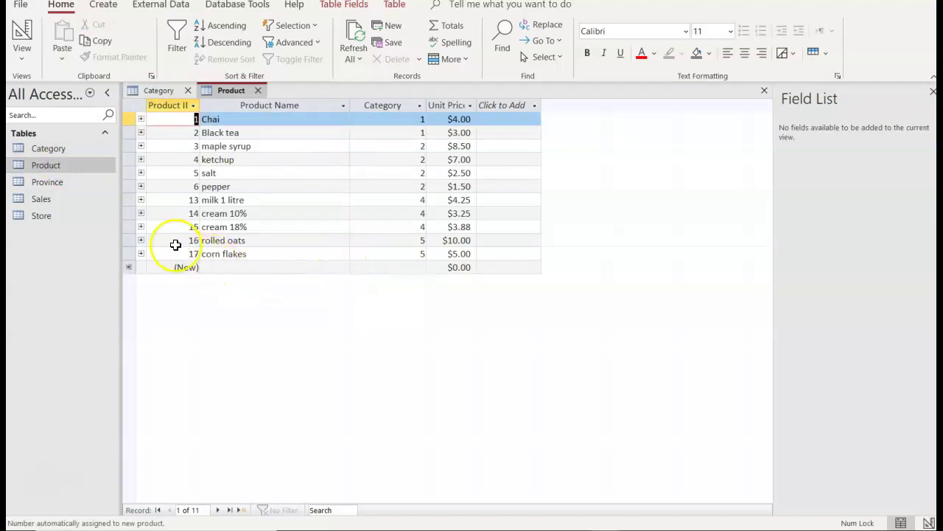
pyautogui.doubleClick(47, 182)
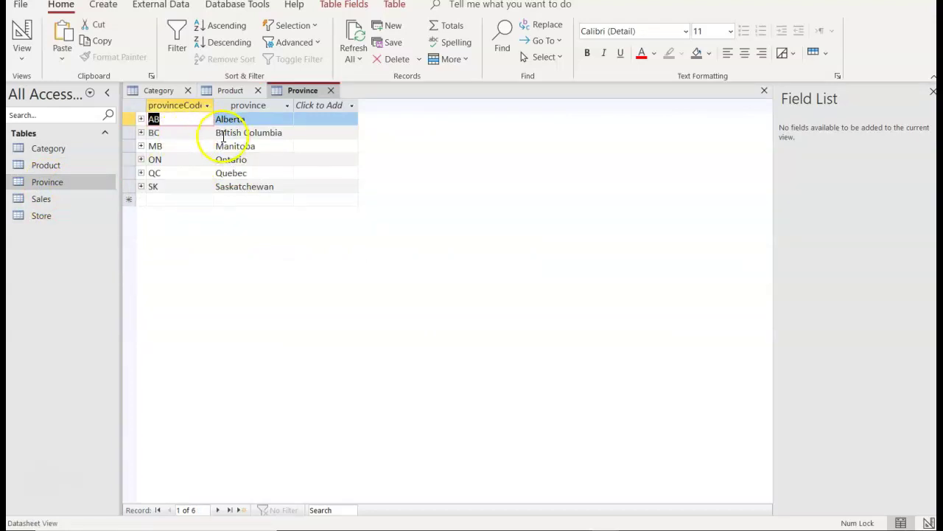
pyautogui.doubleClick(59, 200)
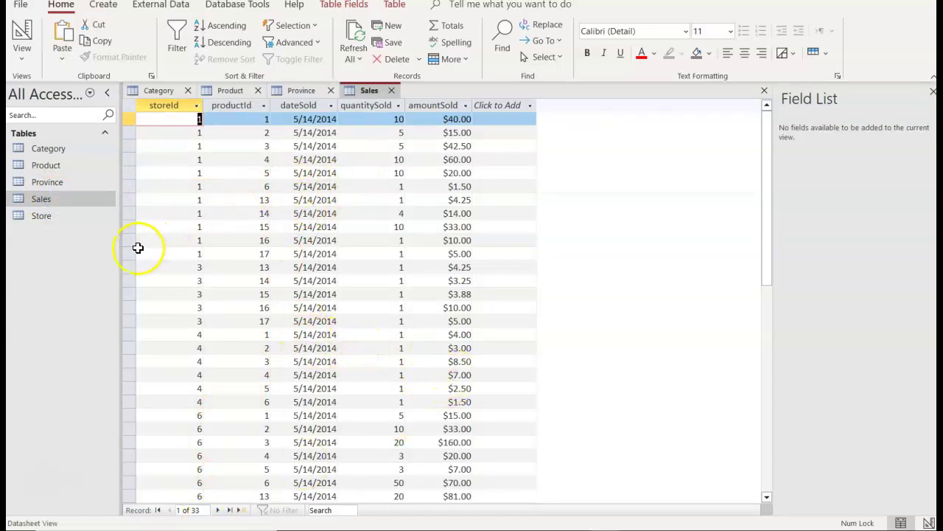
pyautogui.doubleClick(55, 218)
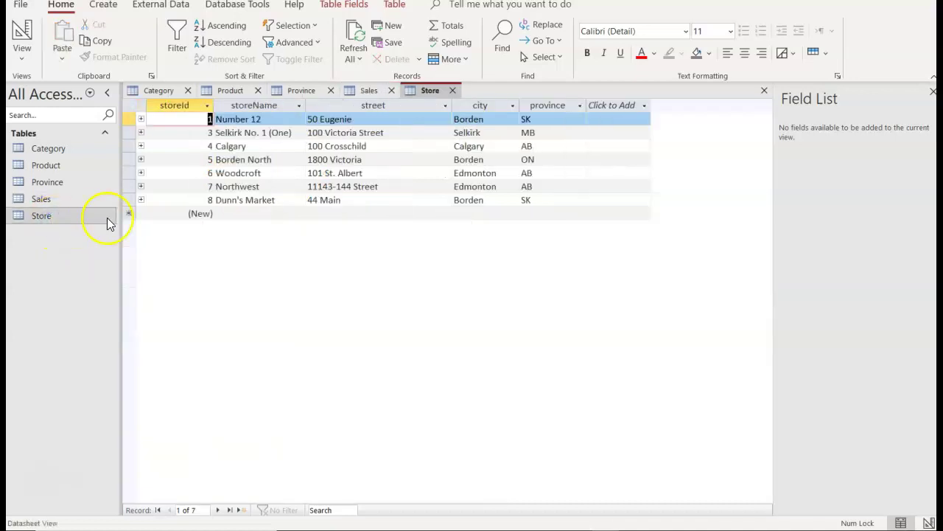
pyautogui.click(764, 89)
pyautogui.click(765, 90)
pyautogui.click(764, 90)
pyautogui.click(764, 89)
pyautogui.click(765, 89)
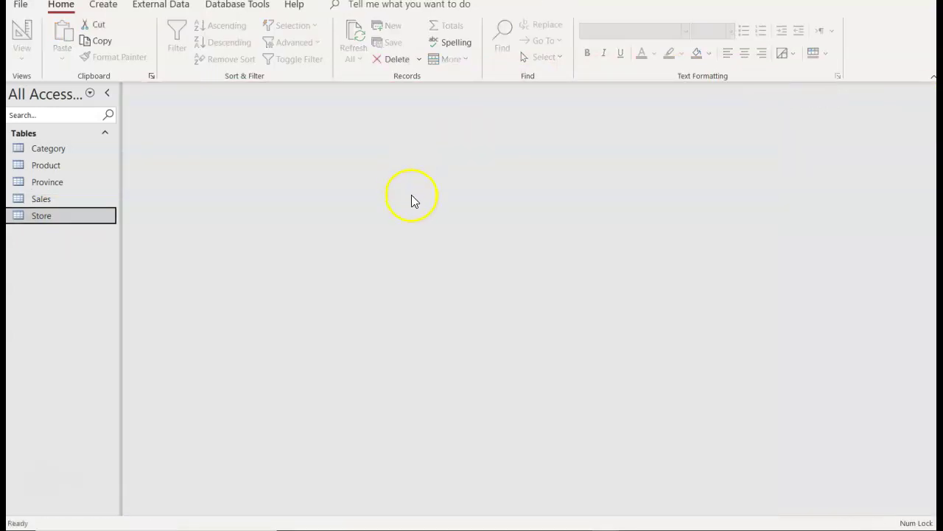
# Create a new query in Design view based on the Store table and enlarge its field list.
pyautogui.click(105, 6)
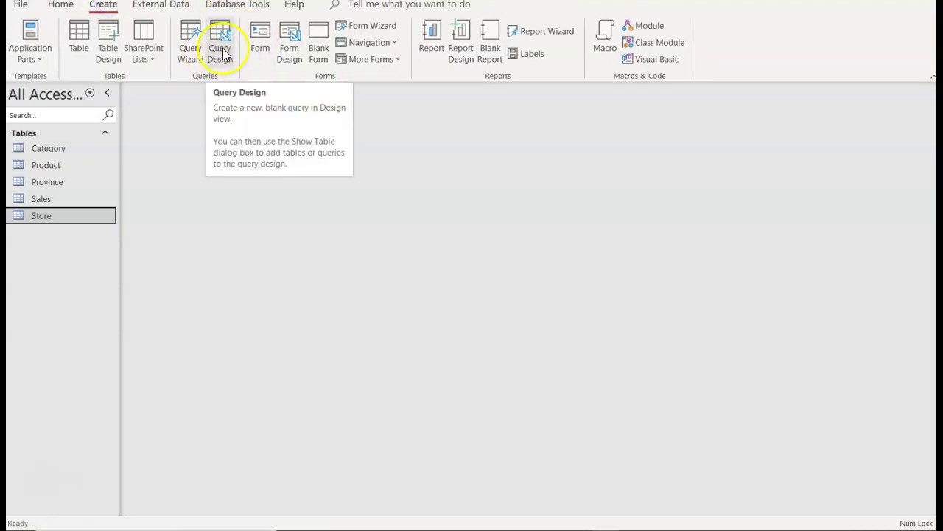
pyautogui.click(220, 53)
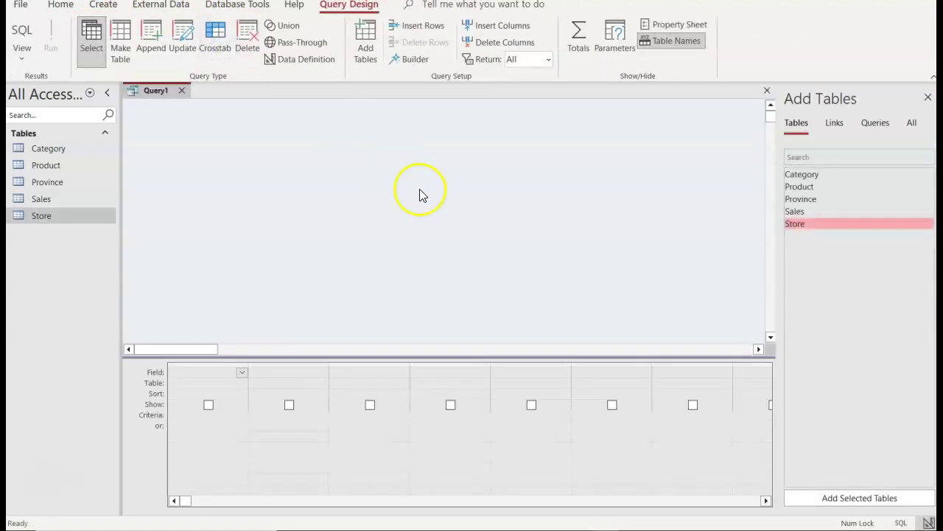
pyautogui.click(805, 225)
pyautogui.doubleClick(805, 224)
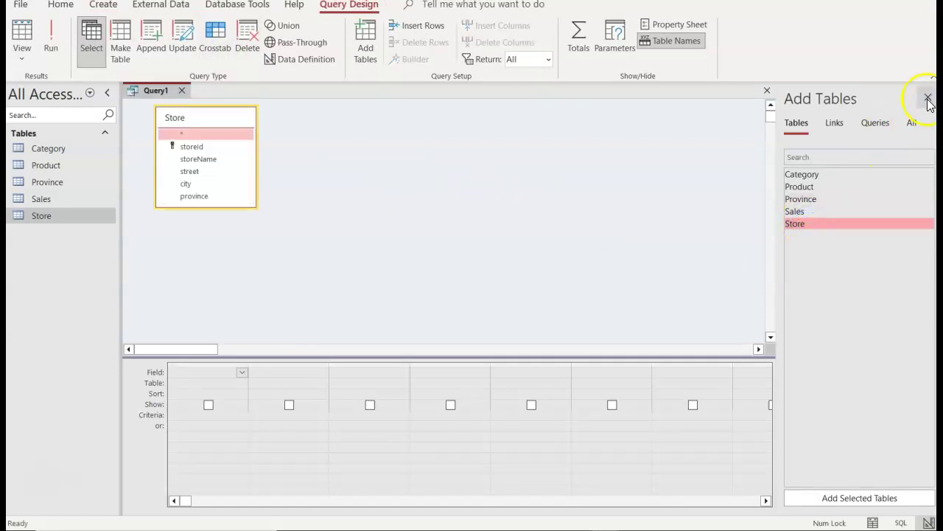
pyautogui.click(927, 97)
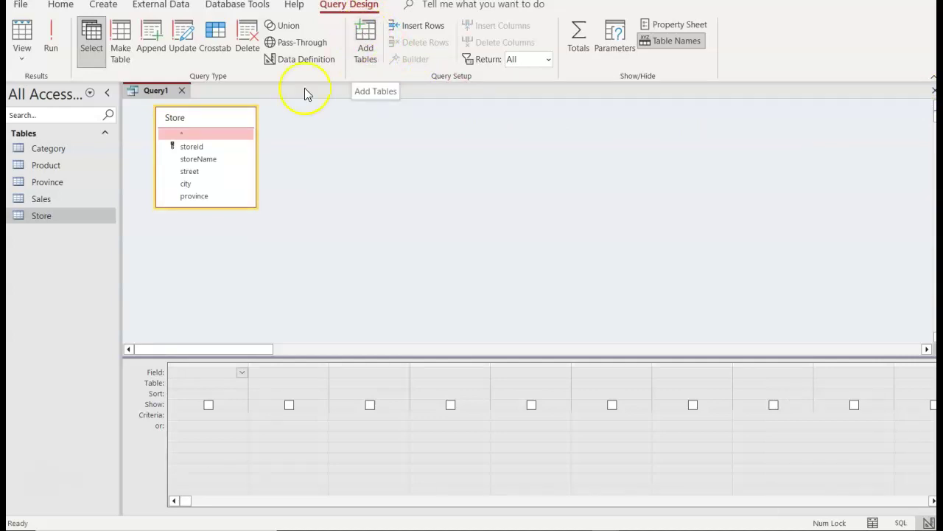
pyautogui.moveTo(214, 209); pyautogui.dragTo(214, 237)
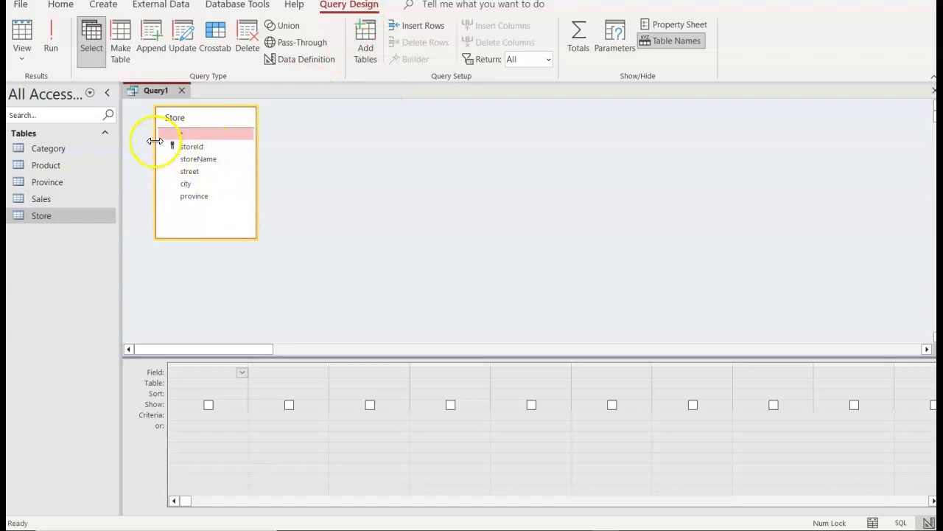
# Add the storeId, storeName, city and province fields to the query and run it.
pyautogui.doubleClick(186, 148)
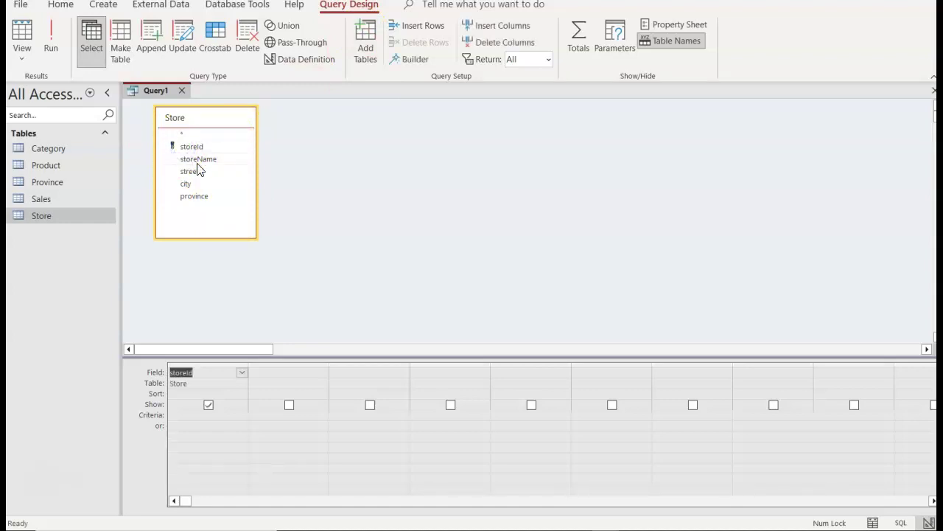
pyautogui.doubleClick(197, 158)
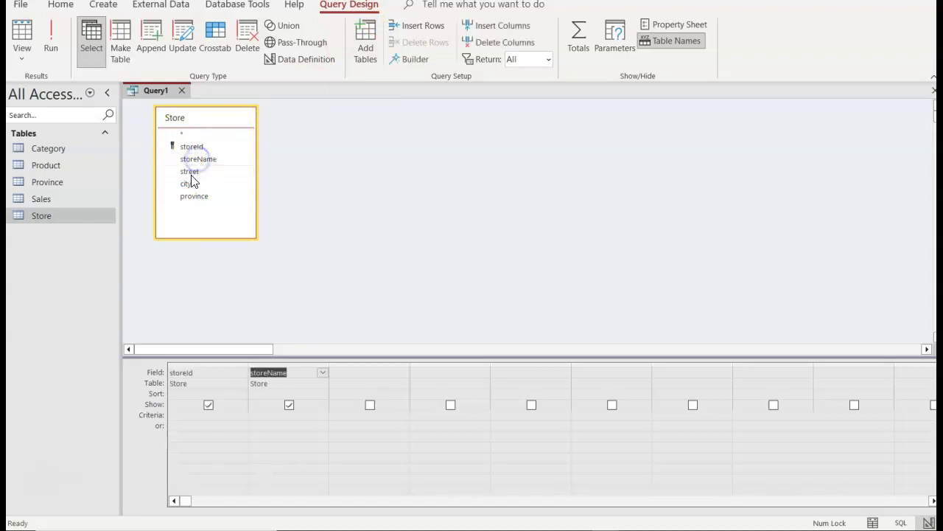
pyautogui.doubleClick(188, 184)
pyautogui.doubleClick(191, 197)
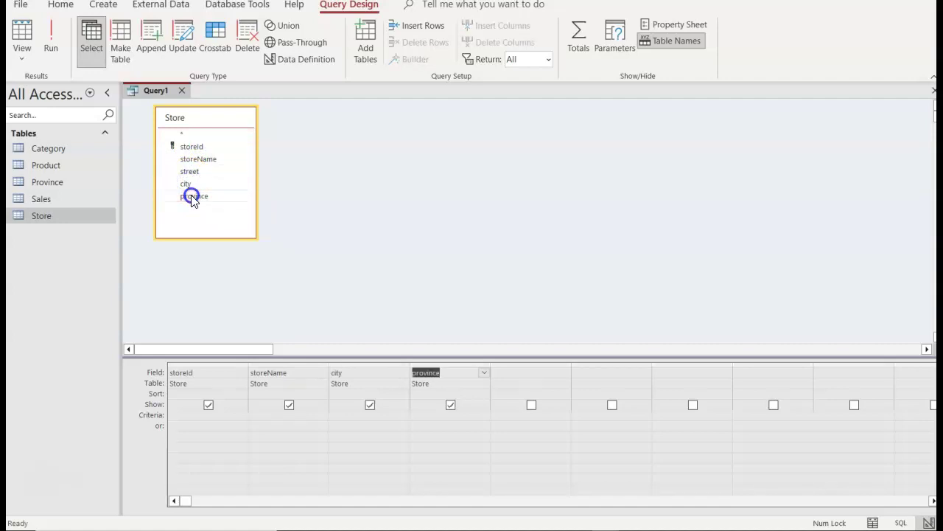
pyautogui.click(52, 45)
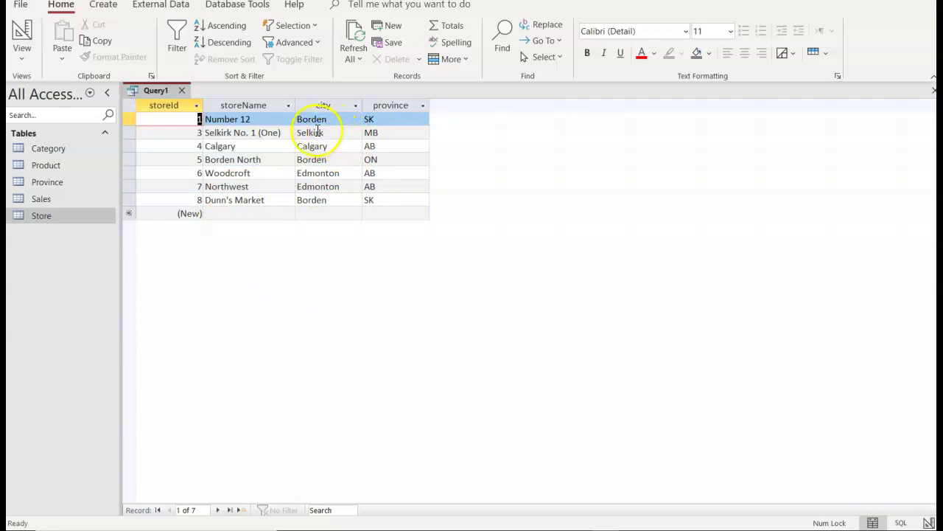
# Return to the query design, set the city criterion to e without a wildcard, and run the query.
pyautogui.click(162, 90)
pyautogui.rightClick(158, 90)
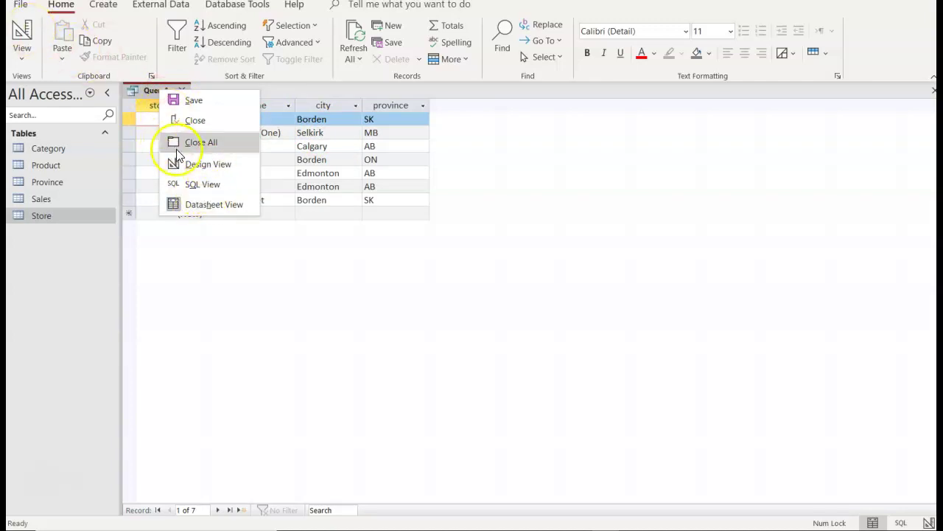
pyautogui.click(199, 170)
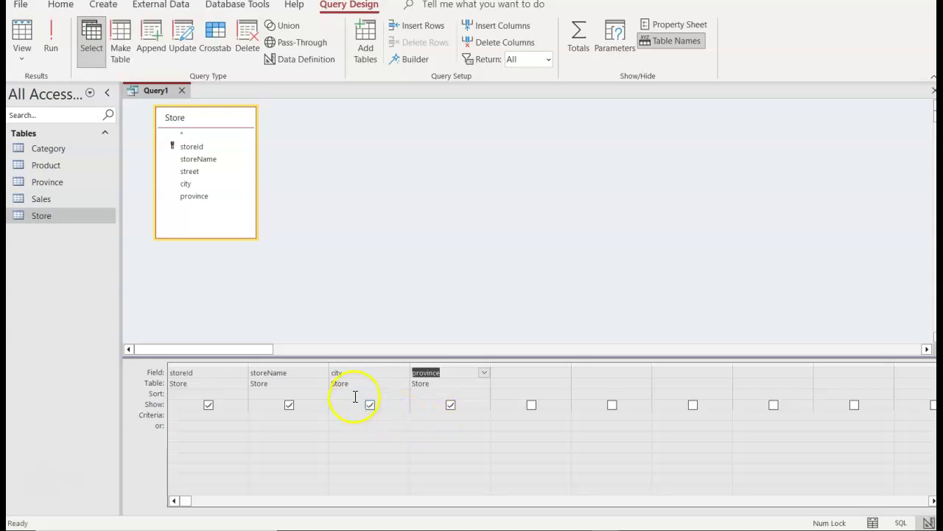
pyautogui.click(342, 419)
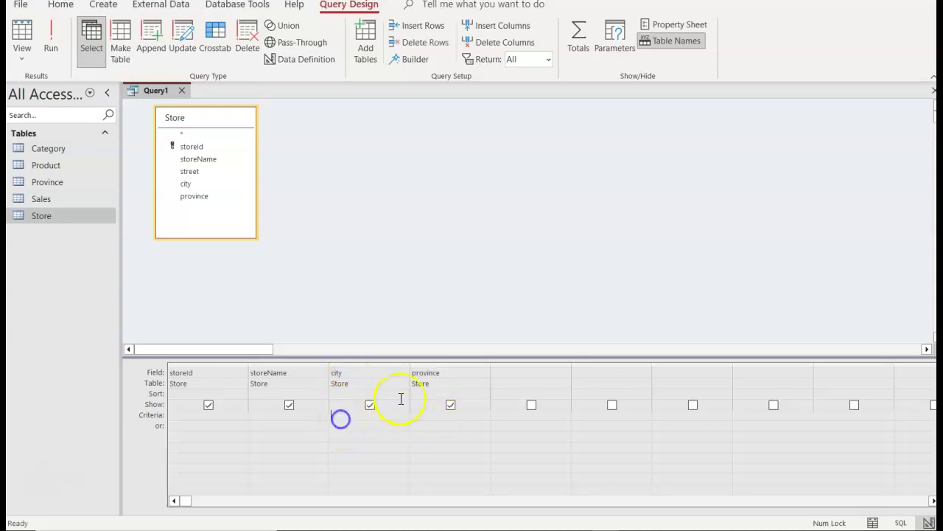
pyautogui.write('e')
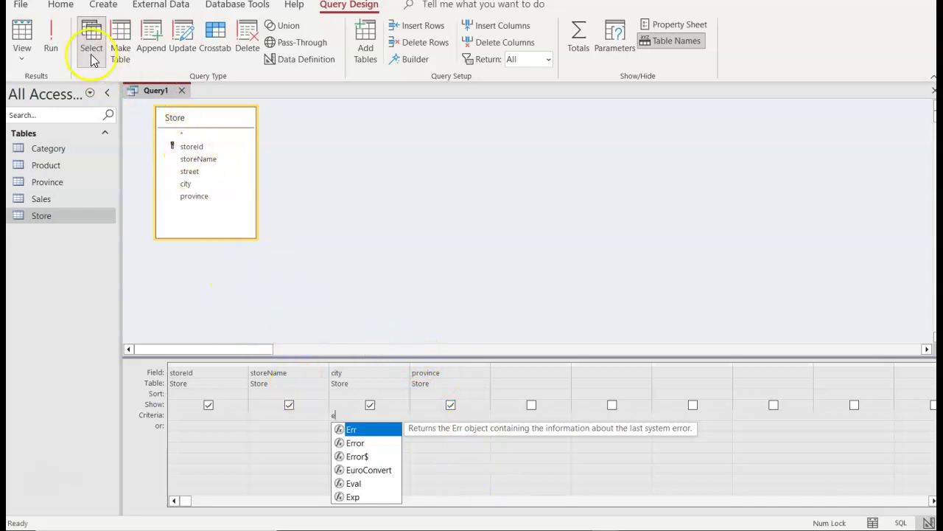
pyautogui.click(51, 39)
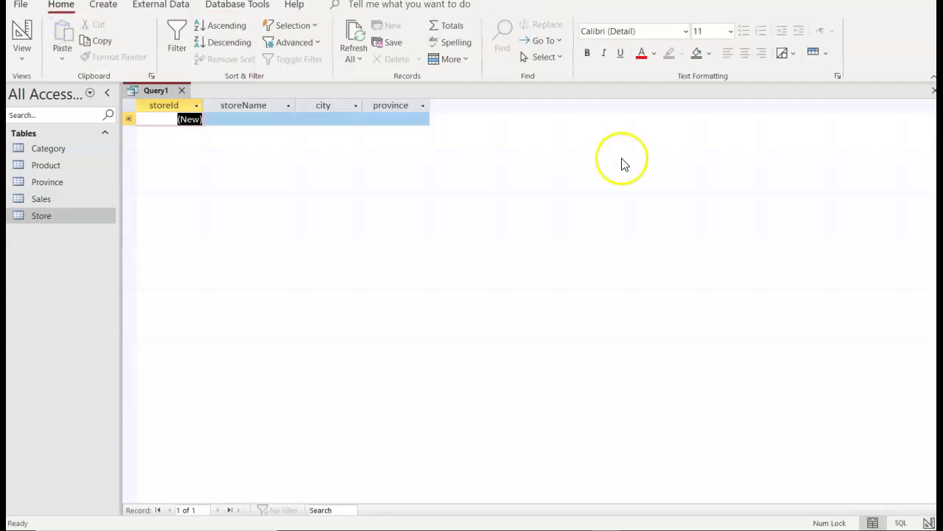
# Change the city criterion to "e*" in the query design to match cities starting with e, and run the query.
pyautogui.click(21, 31)
pyautogui.click(342, 419)
pyautogui.write('"e"')
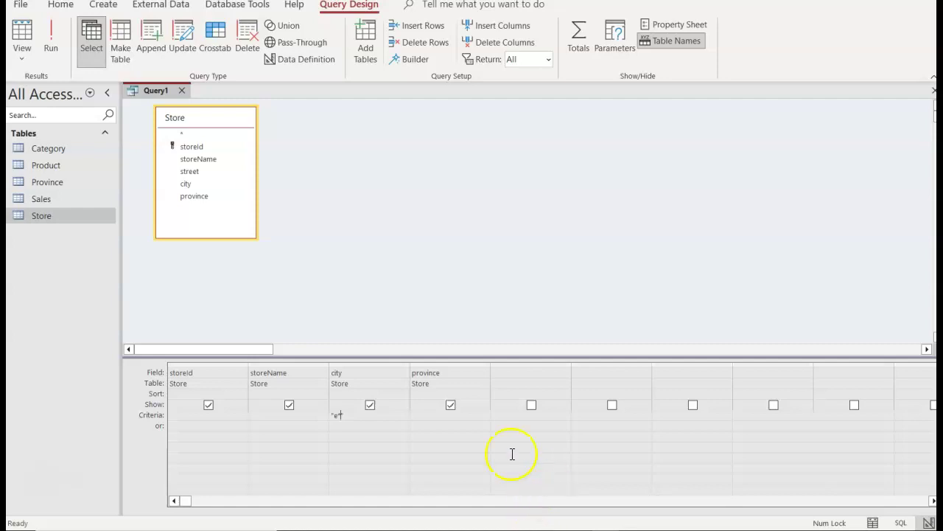
pyautogui.click(50, 42)
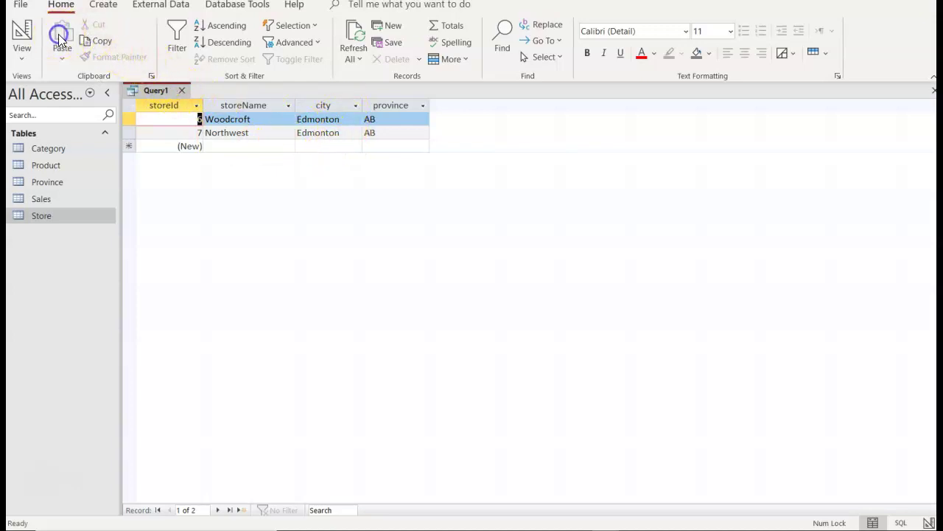
# Run the query with the city criterion Like "*e*", and run it again with the criterion changed to Like "e*".
pyautogui.click(22, 35)
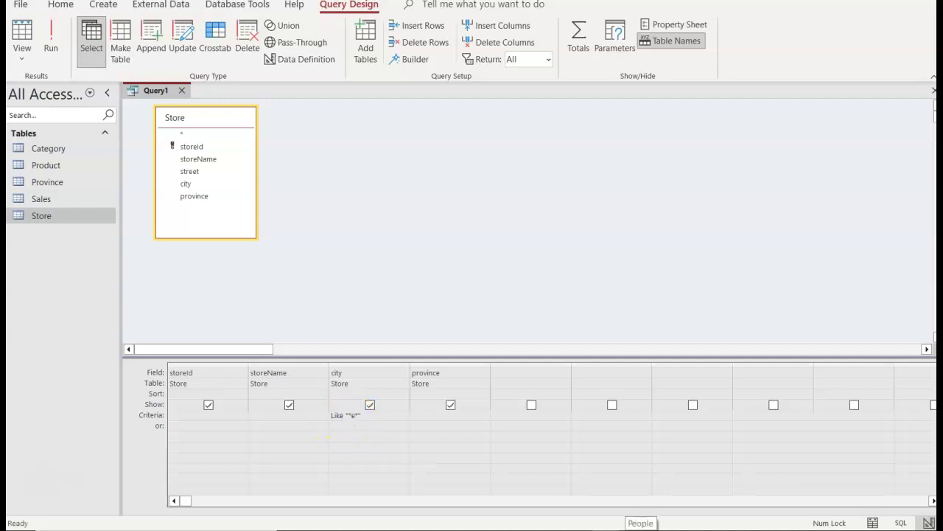
pyautogui.click(51, 36)
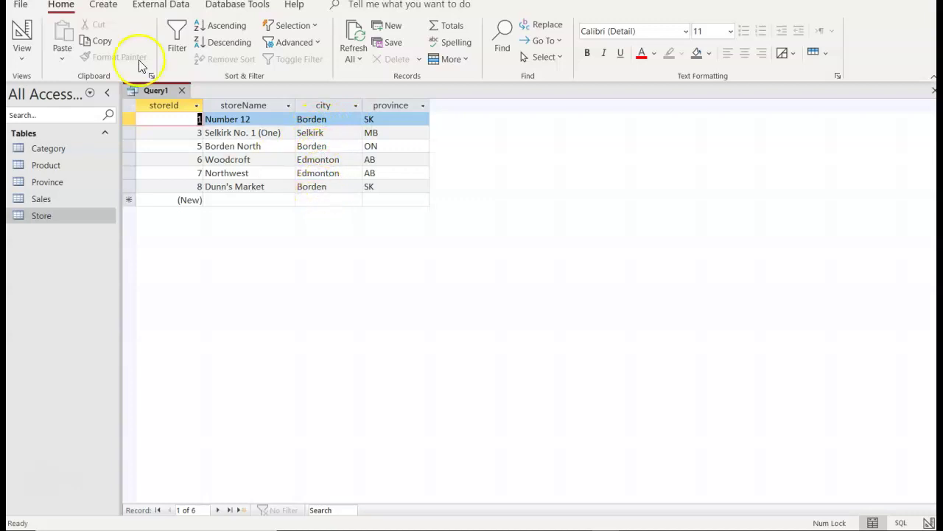
pyautogui.click(22, 34)
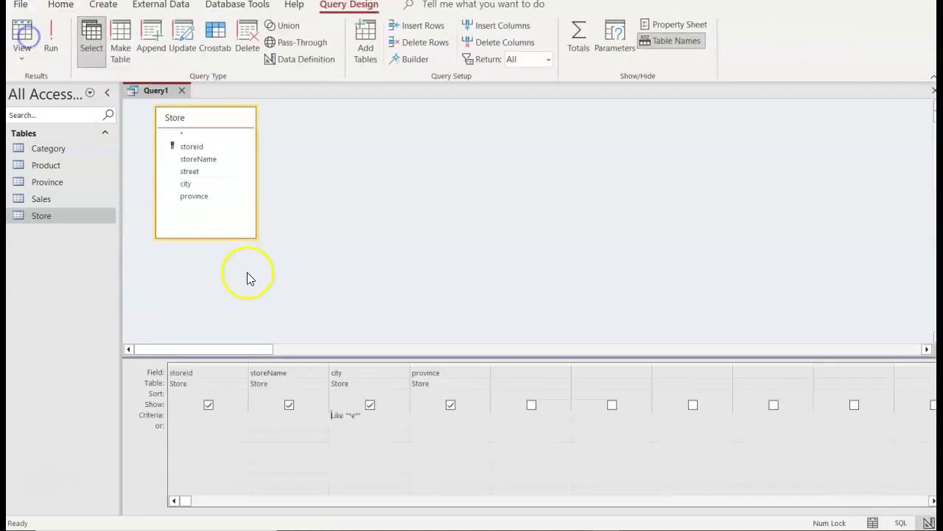
pyautogui.click(354, 420)
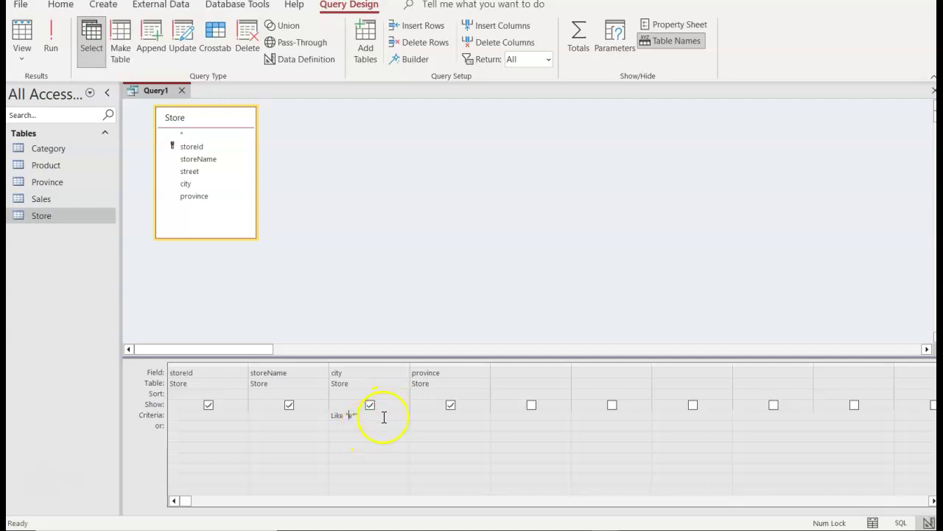
pyautogui.click(58, 38)
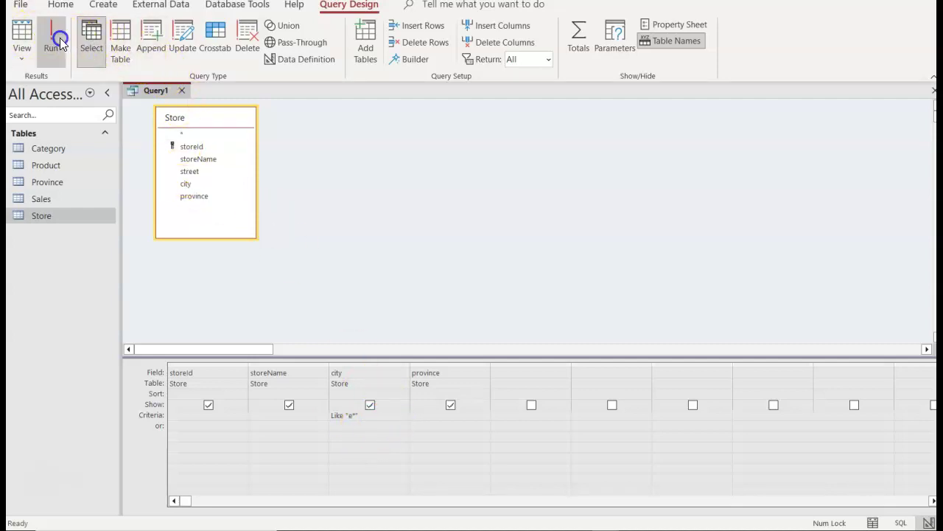
# Add c* as an alternative "or" criterion for the city field and run the query.
pyautogui.click(22, 36)
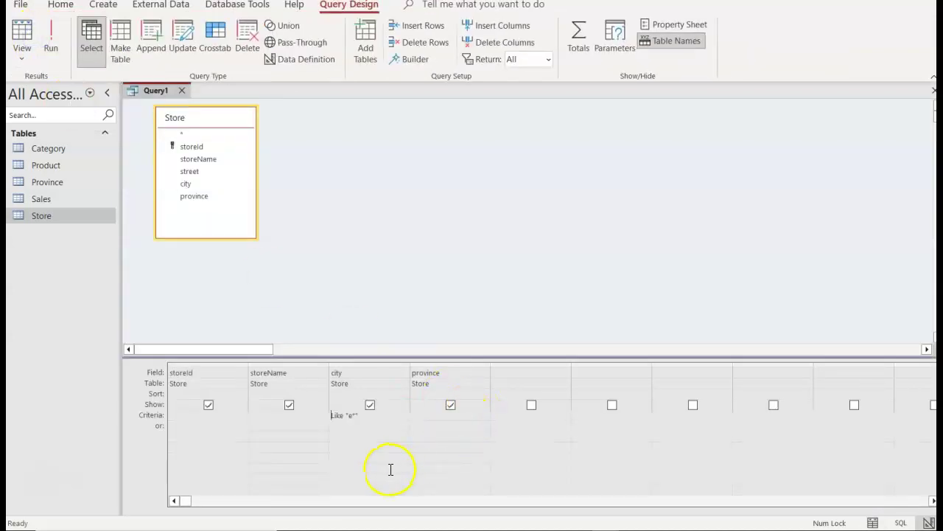
pyautogui.click(336, 425)
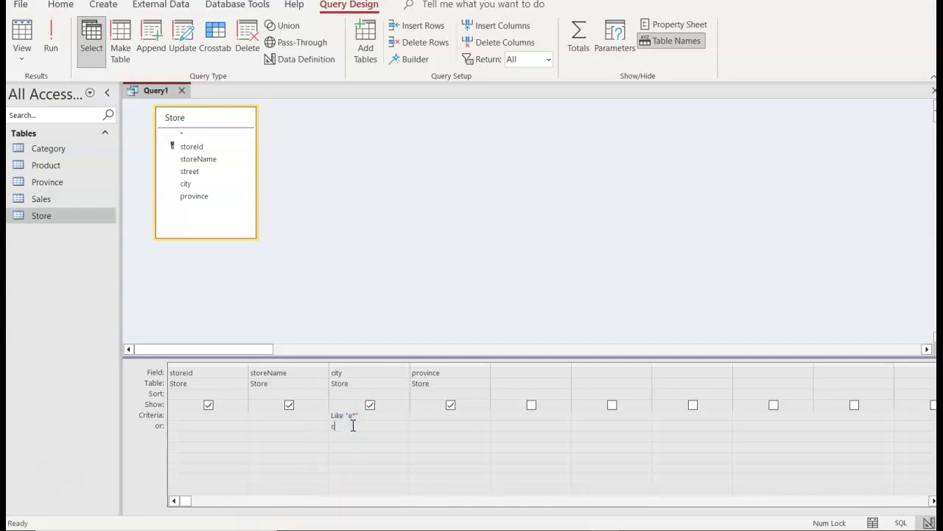
pyautogui.press('Escape')
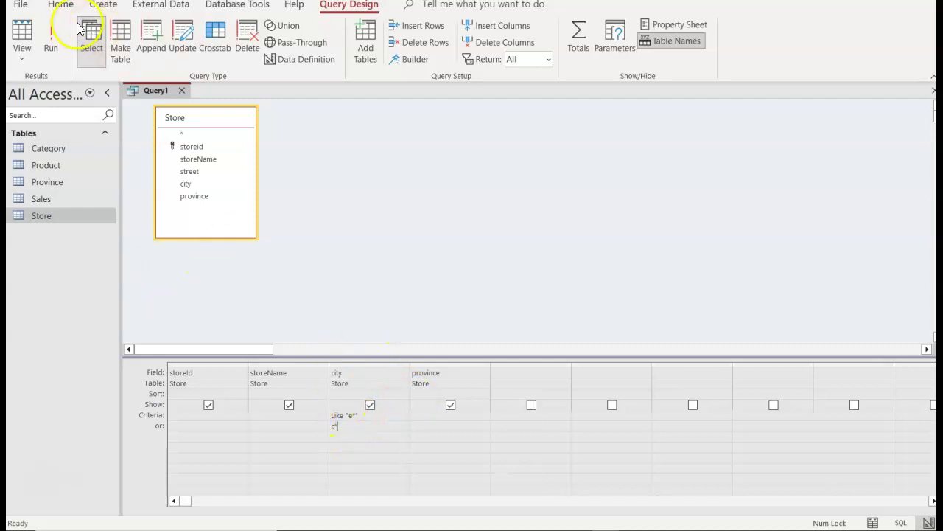
pyautogui.click(50, 37)
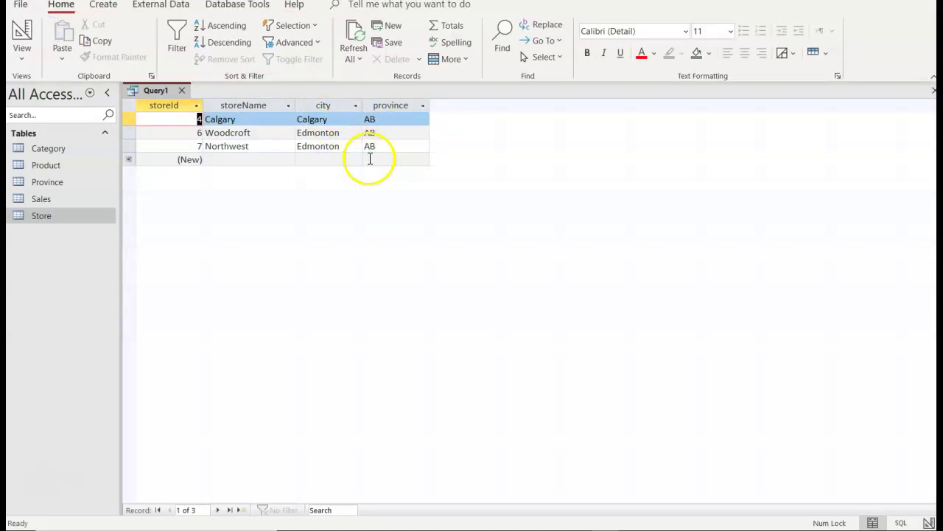
# Replace both city criteria with the single criterion Like "edm?nton", run the query and return to its design.
pyautogui.click(21, 29)
pyautogui.moveTo(367, 427); pyautogui.dragTo(260, 415)
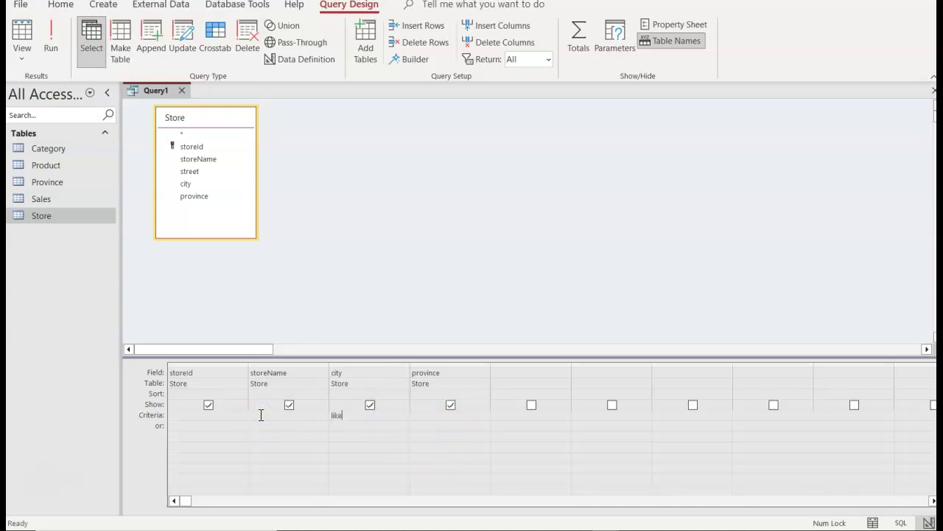
pyautogui.write('like edm?nton')
pyautogui.click(54, 42)
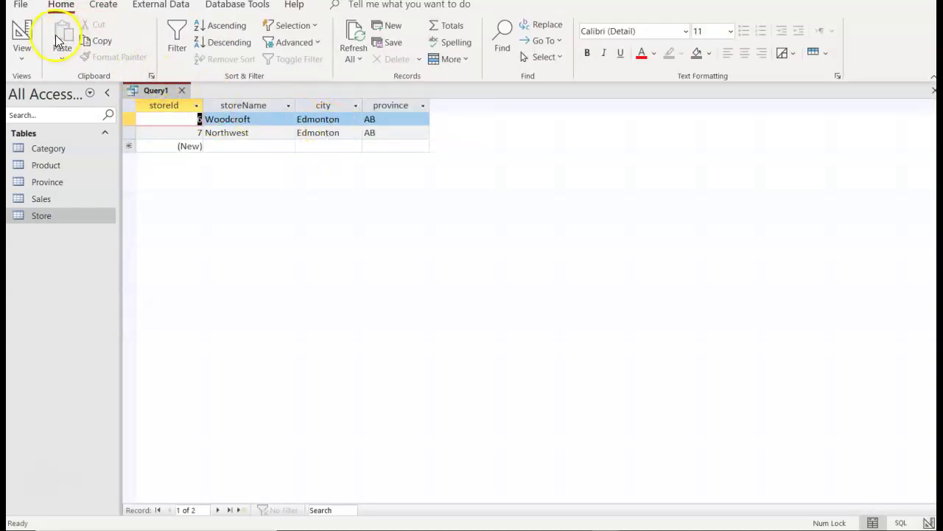
pyautogui.click(26, 35)
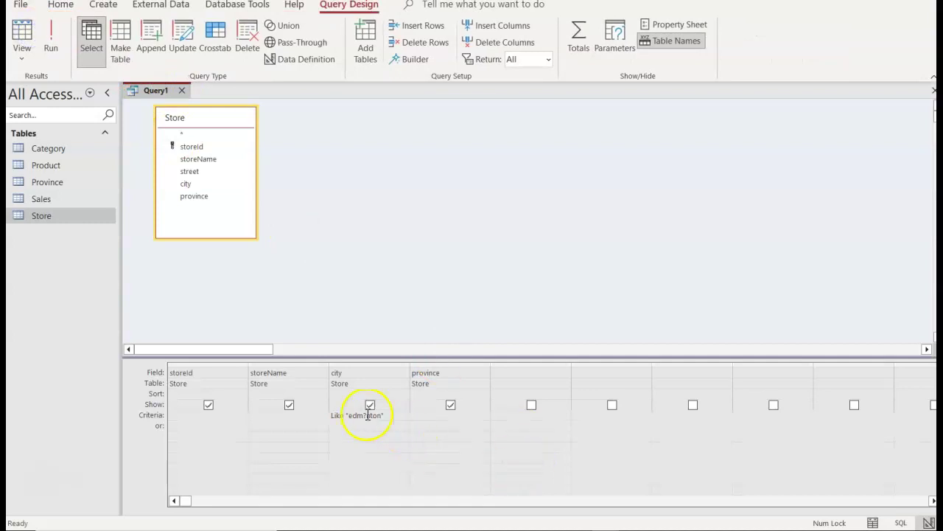
# Replace the city criterion with "e*" plus "c*" as an alternative "or" criterion, run the query and return to its design.
pyautogui.click(353, 411)
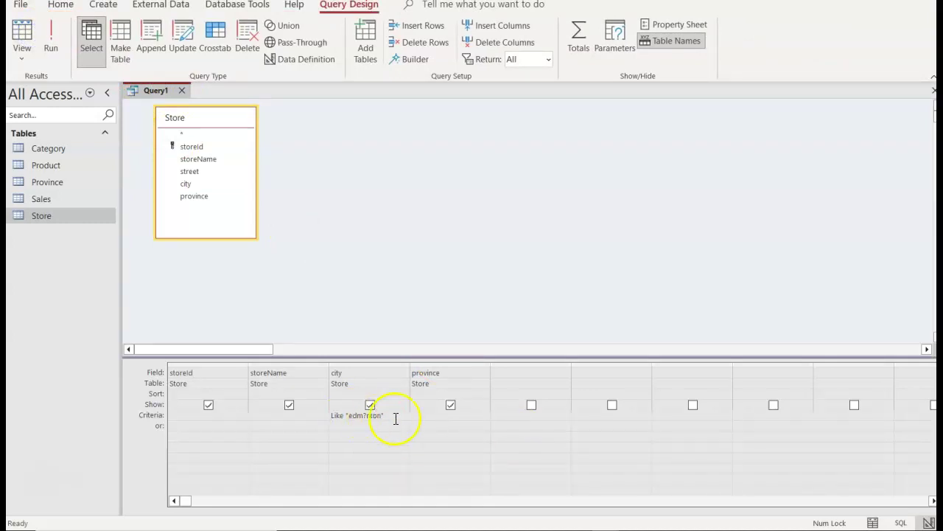
pyautogui.moveTo(396, 416); pyautogui.dragTo(329, 411)
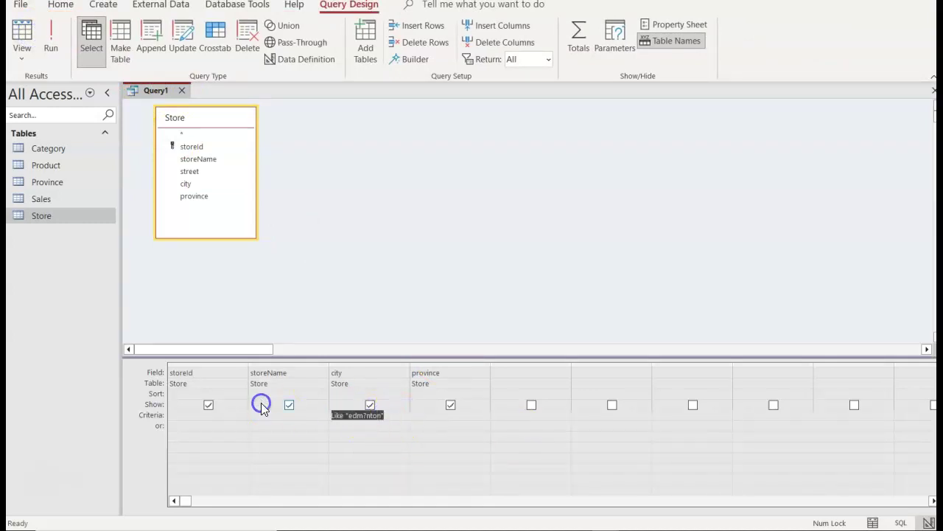
pyautogui.press('Delete')
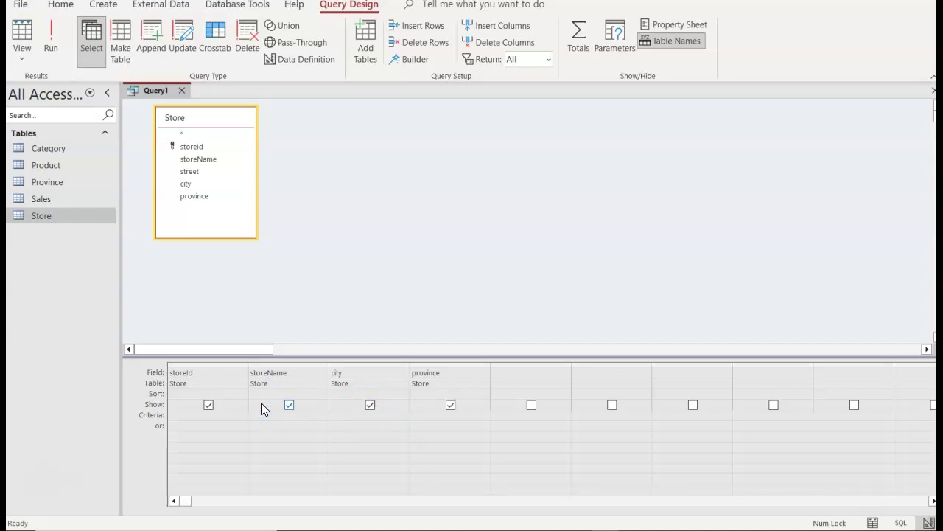
pyautogui.write('e*')
pyautogui.click(338, 428)
pyautogui.write('c*')
pyautogui.click(51, 46)
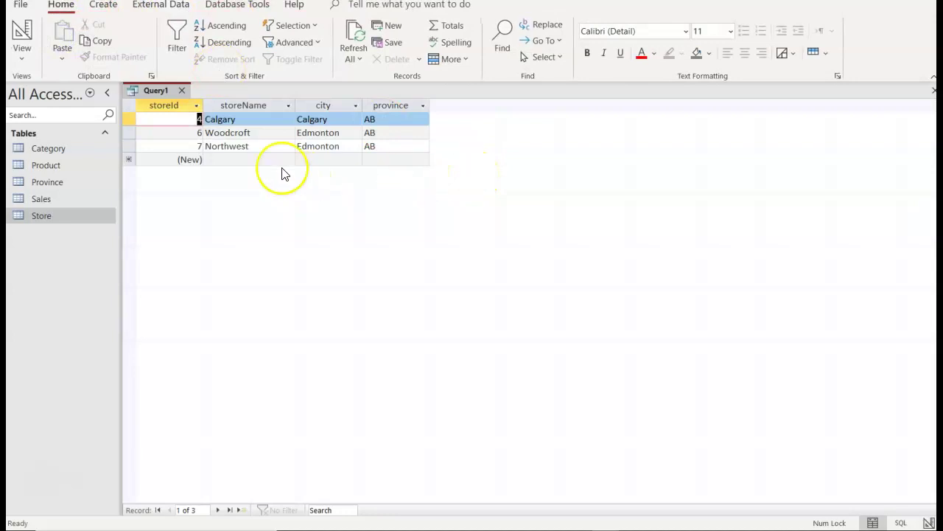
pyautogui.click(21, 34)
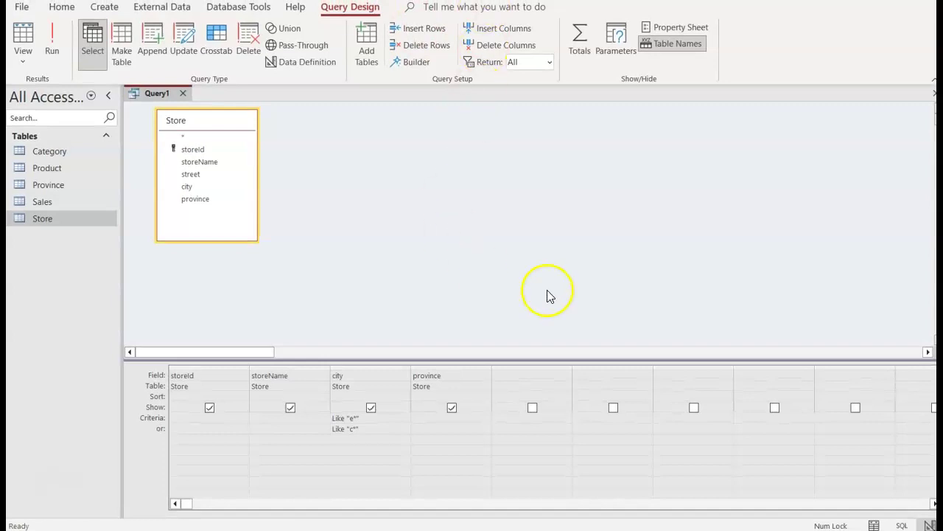
# Search the built-in command and help search for "wildcard characters" and close the search.
pyautogui.click(454, 8)
pyautogui.write('wildcard characters')
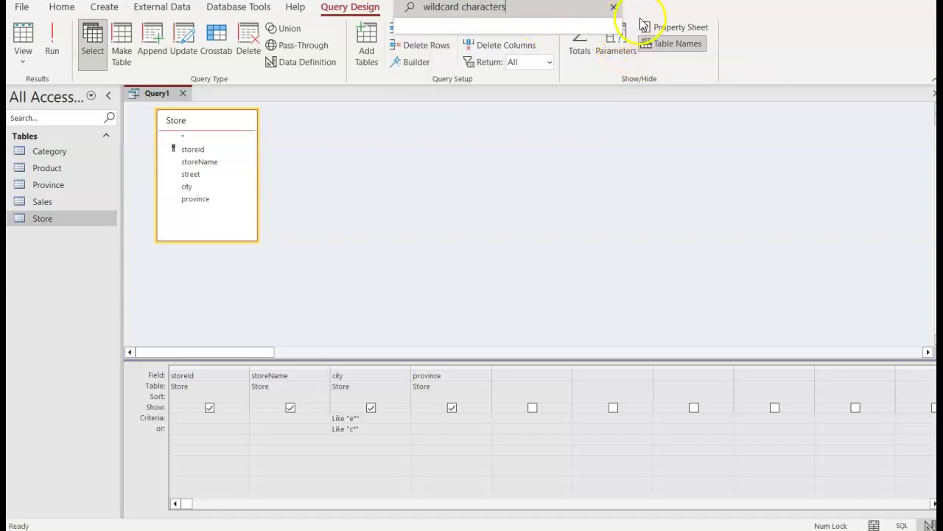
pyautogui.press('Escape')
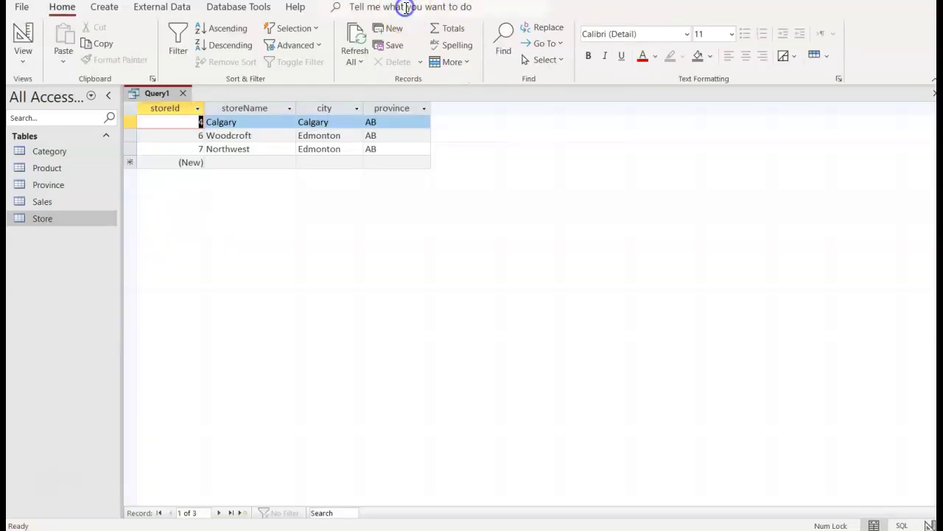
pyautogui.click(405, 8)
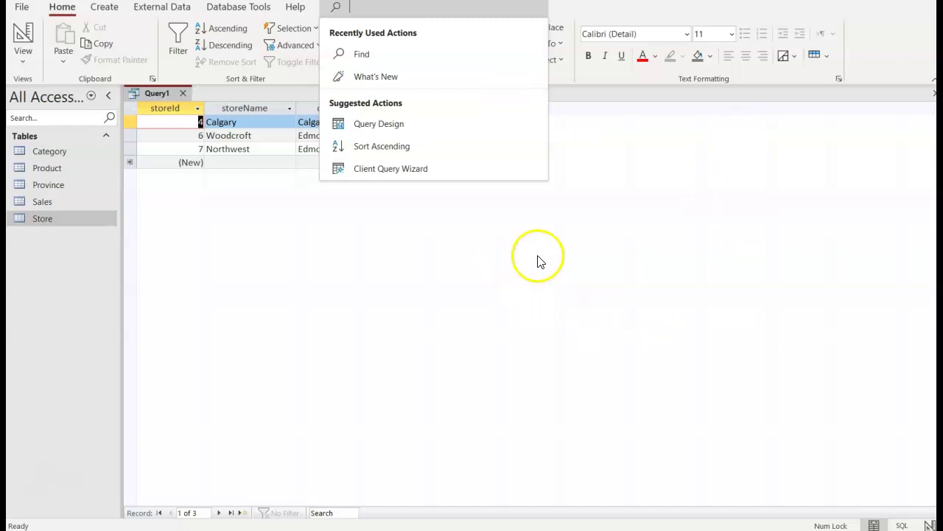
pyautogui.click(574, 267)
pyautogui.click(594, 218)
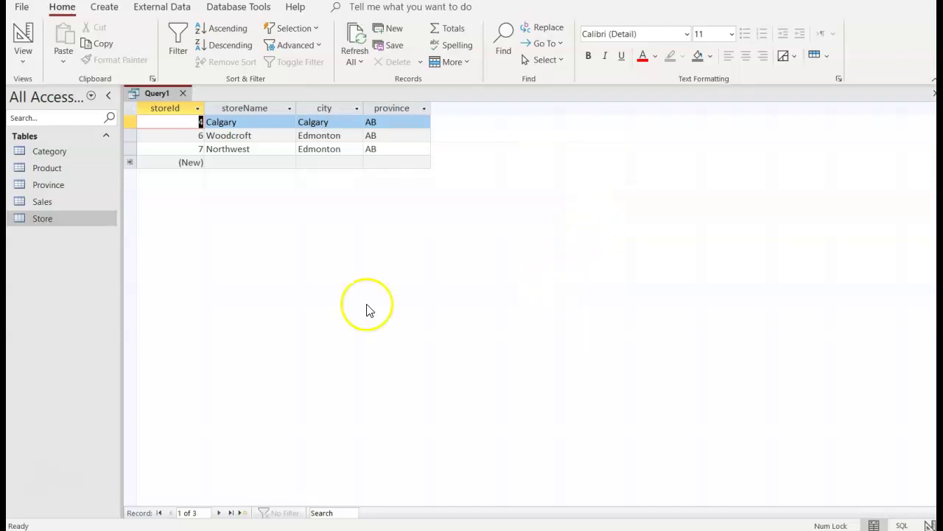